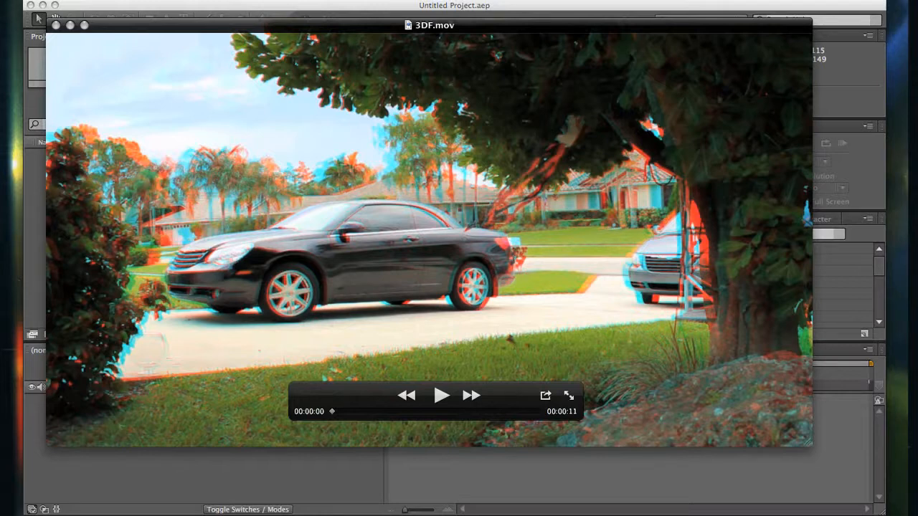
- Play through the finished 3DF.mov anaglyph clip and close its player window
click(517, 99)
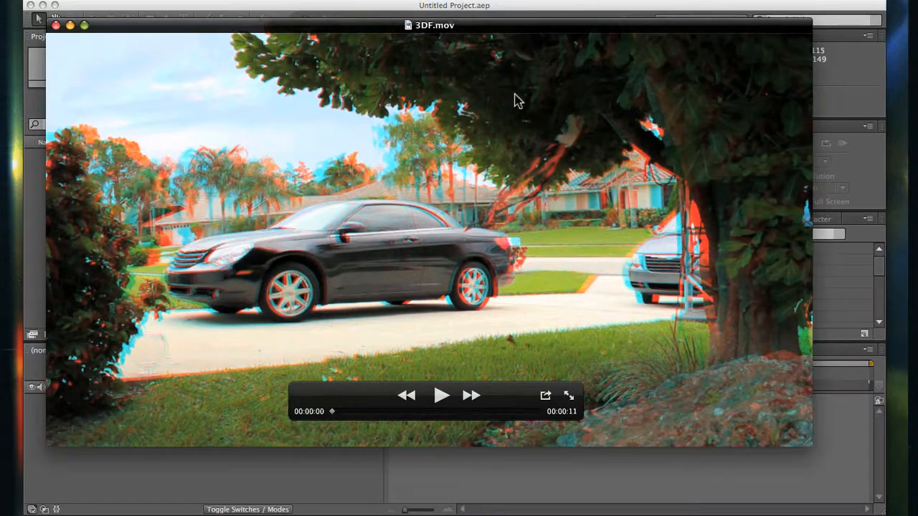
key(space)
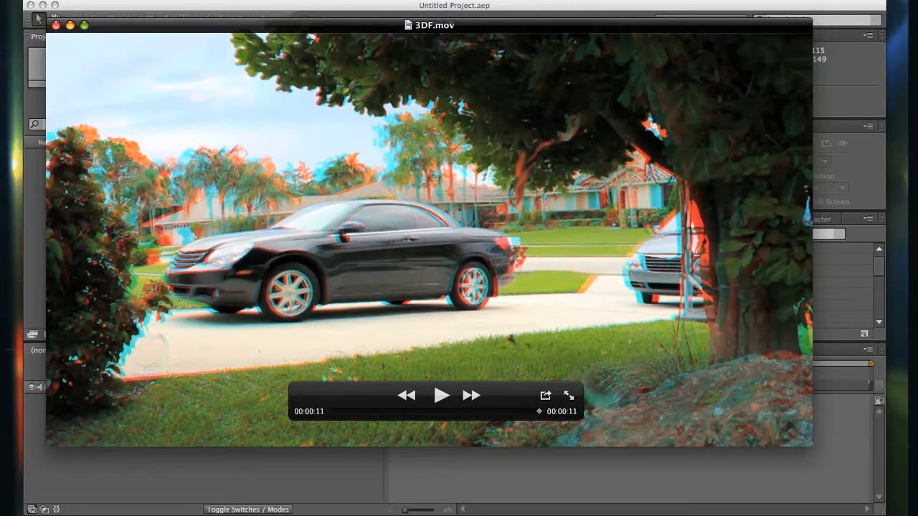
key(super+w)
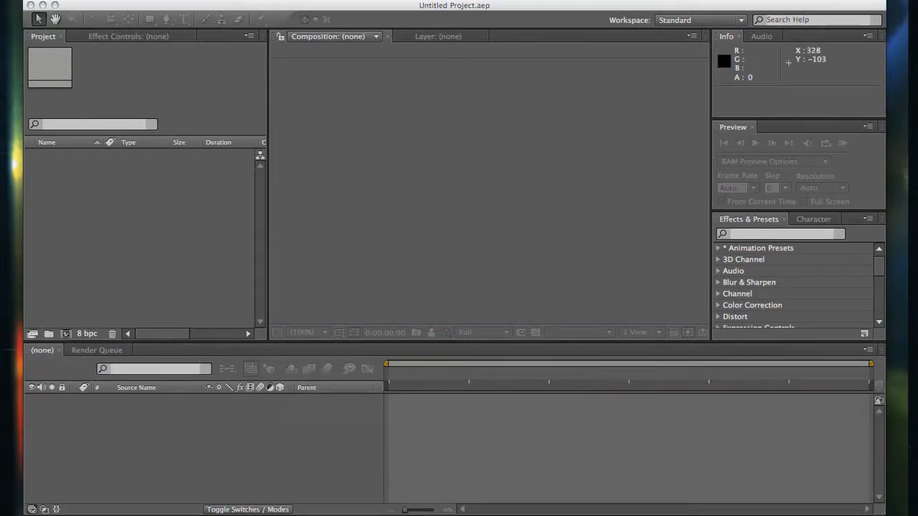
- Preview the camera rig photo 3D 2.jpg and the camera layout Diagram.jpg, and close the preview
key(space)
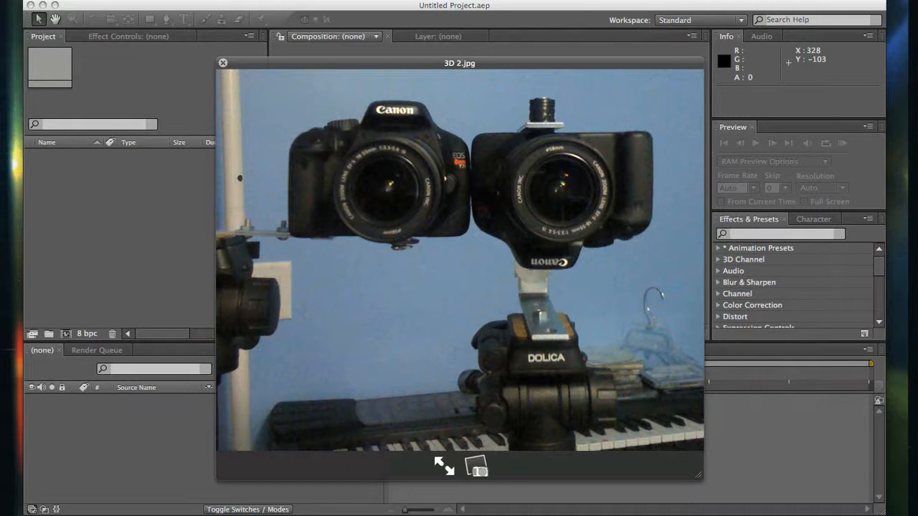
key(Down)
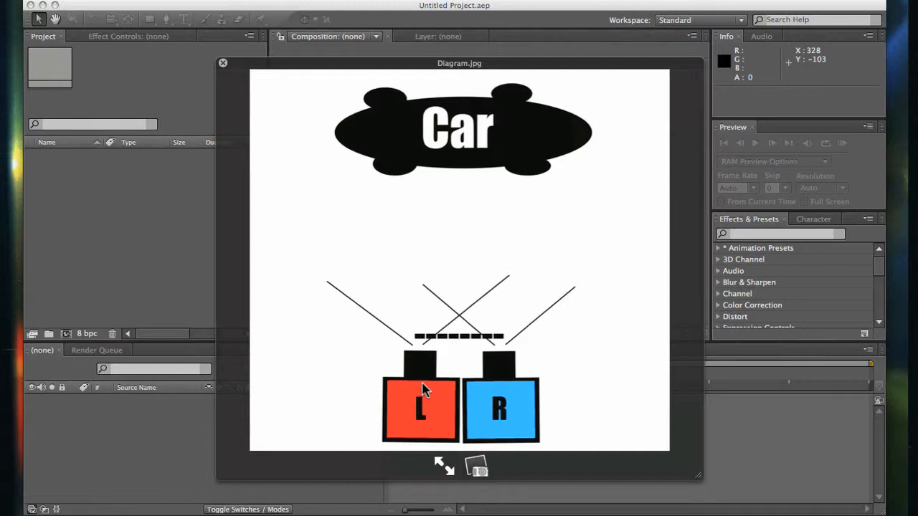
key(space)
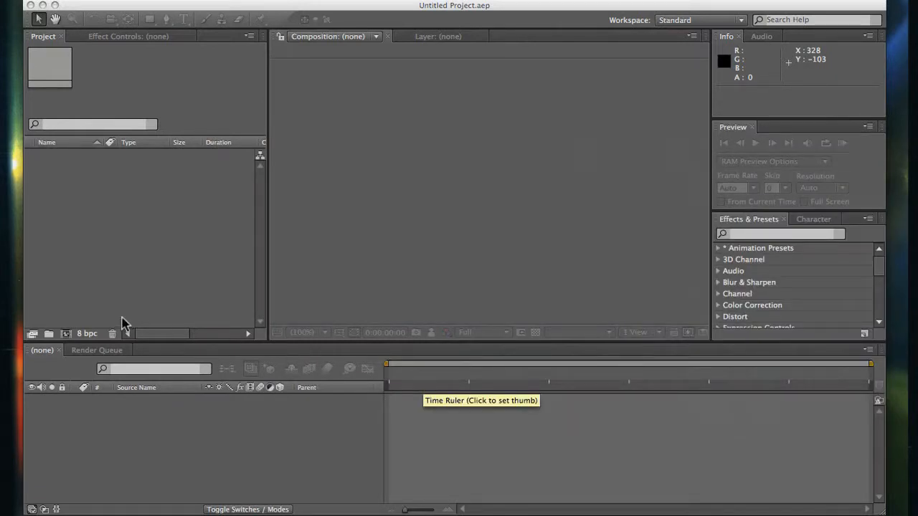
- Import Left.mov and Right.mov from the AE3D folder on the Desktop as footage
click(141, 284)
double_click(141, 284)
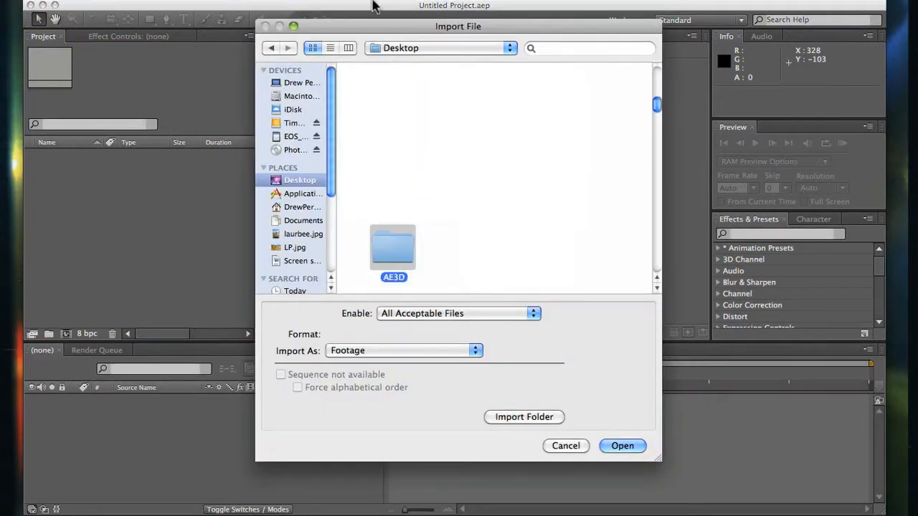
double_click(374, 238)
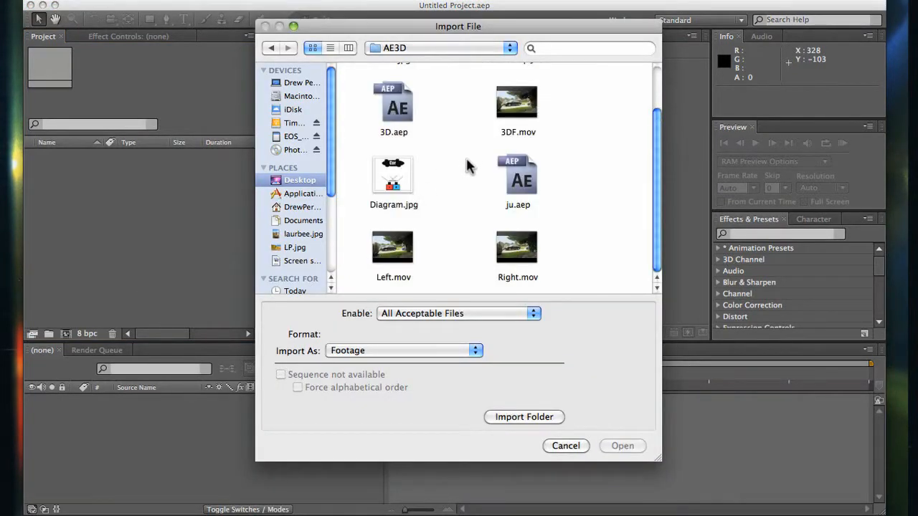
click(398, 252)
shift+click(501, 256)
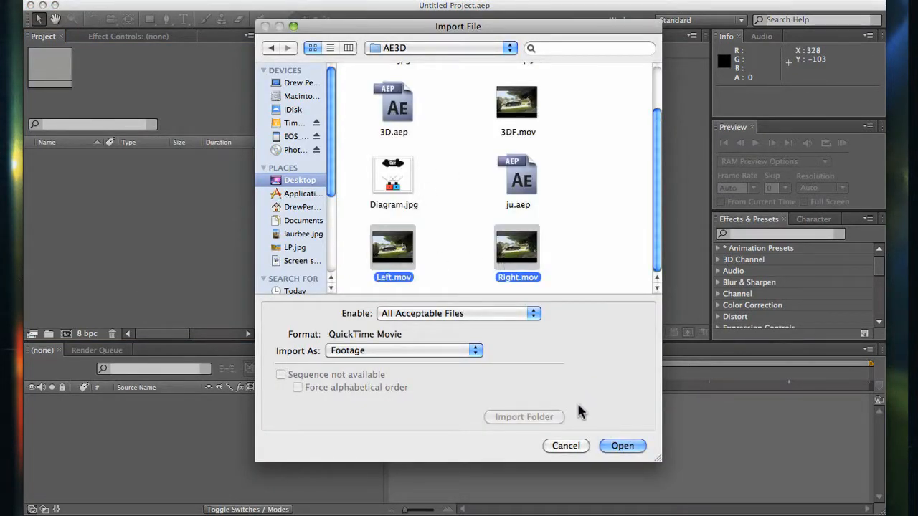
click(621, 445)
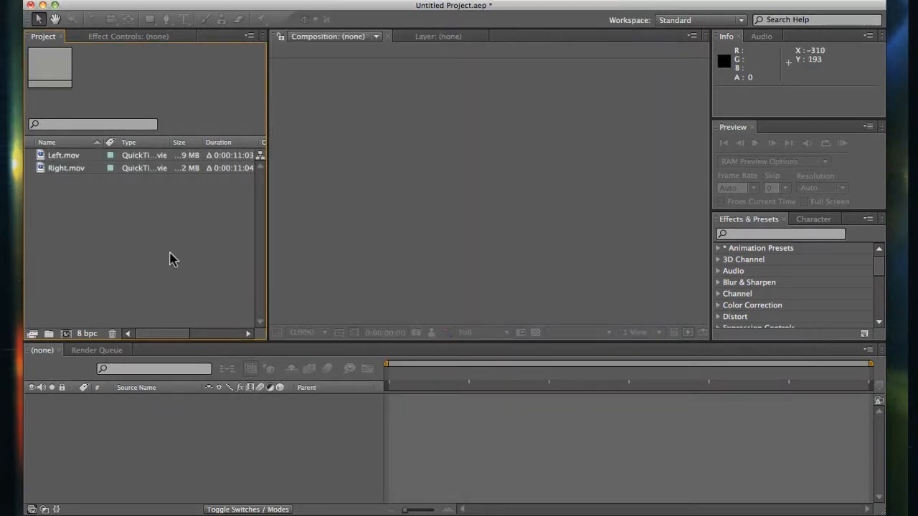
- Create a composition from Left.mov and add Right.mov as the layer above it
click(70, 155)
drag(70, 156, 66, 334)
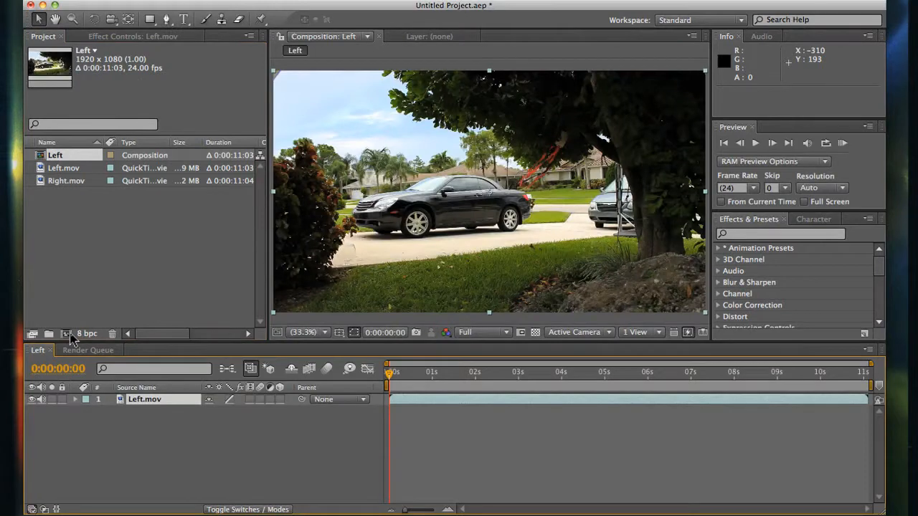
drag(76, 184, 136, 403)
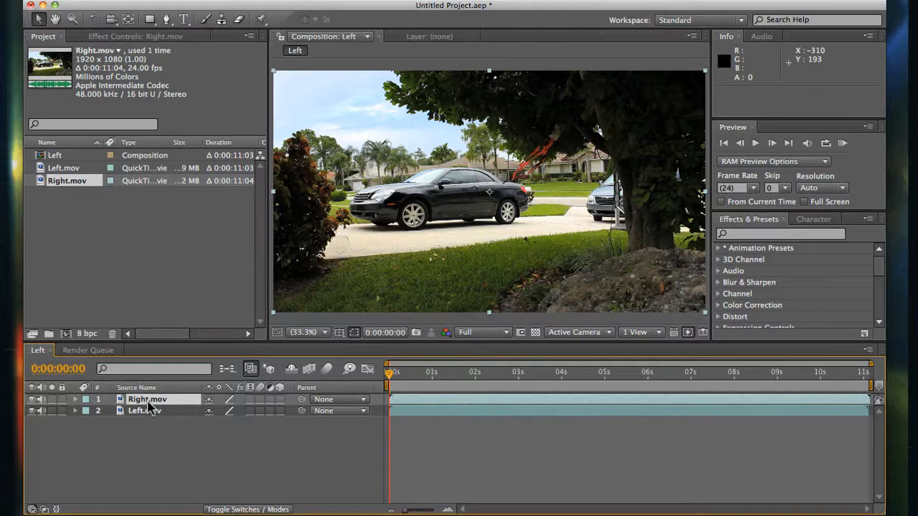
- Rename the composition as 3D in its composition settings
key(super+k)
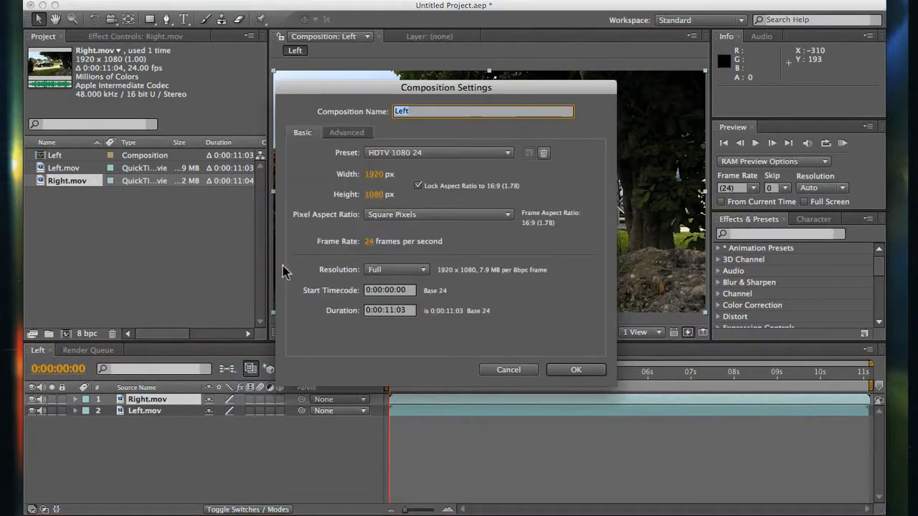
click(469, 112)
drag(468, 113, 360, 111)
text(3D)
key(Return)
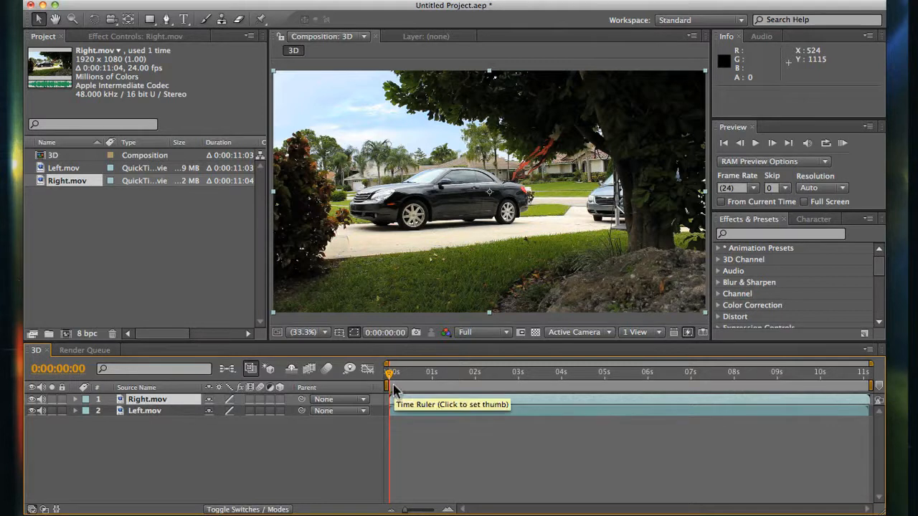
- Move the current time to 0:00:09:18 and set the Right.mov layer's opacity to 50% to compare both clips
drag(392, 381, 810, 367)
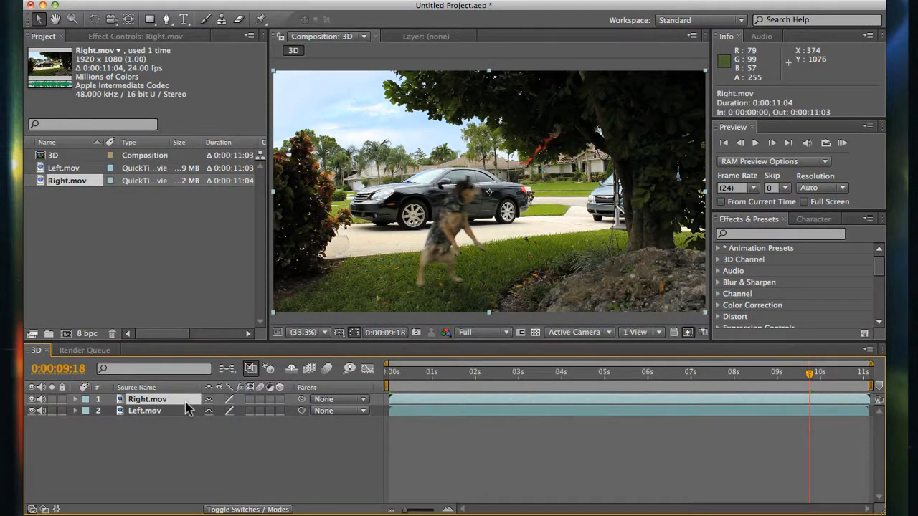
key(t)
click(215, 410)
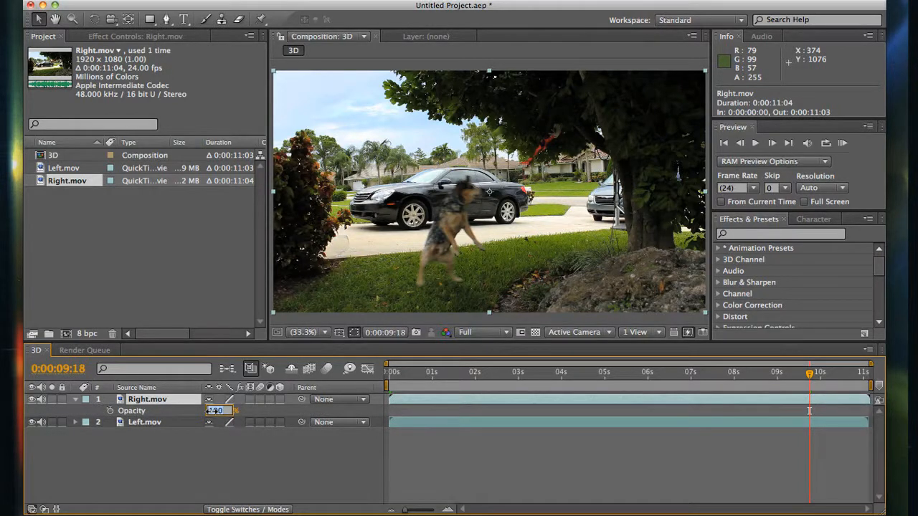
key(Return)
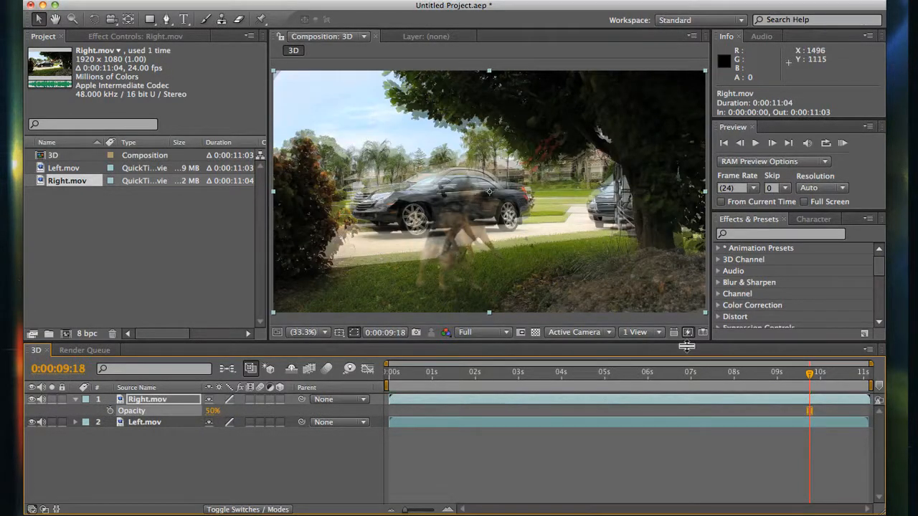
- Compare the overlapping clips at 0:00:08:10 and restore the Right.mov layer's opacity to 100%
drag(810, 382, 752, 389)
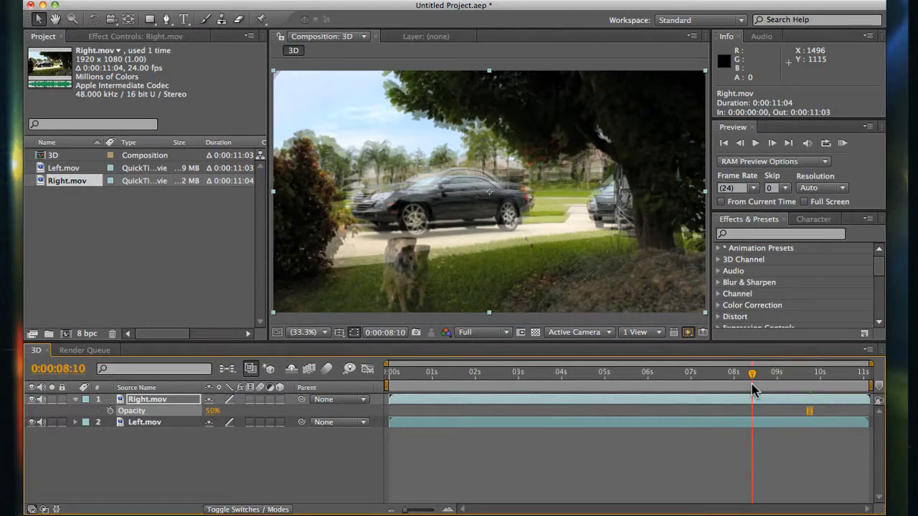
click(214, 412)
key(Return)
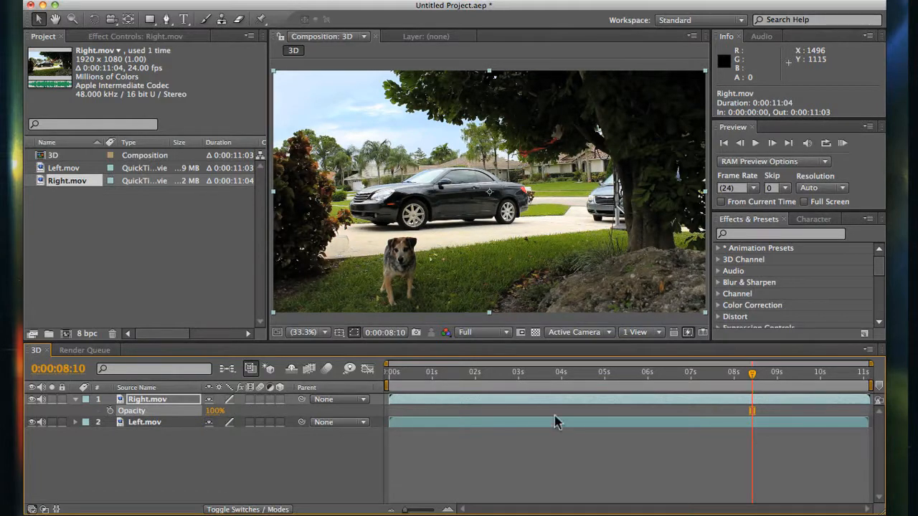
- Find the Curves effect and apply it to the Right.mov layer
click(794, 237)
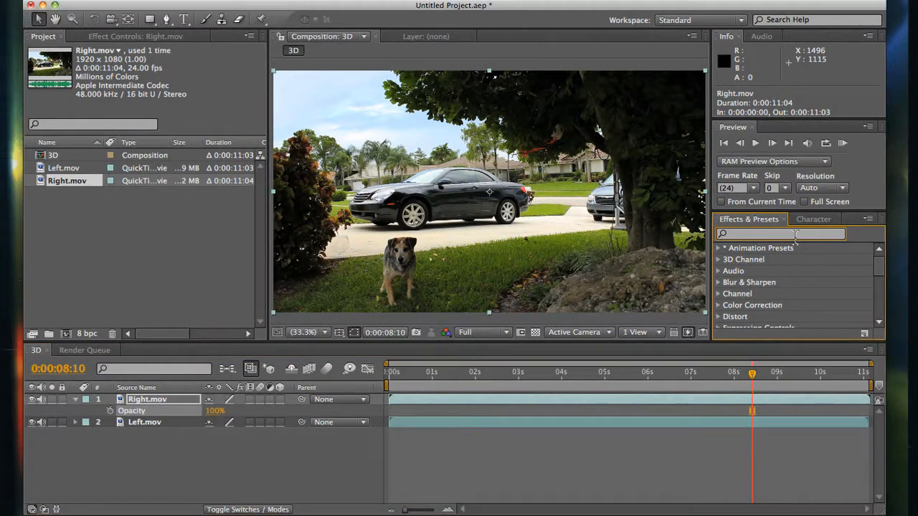
text(curves)
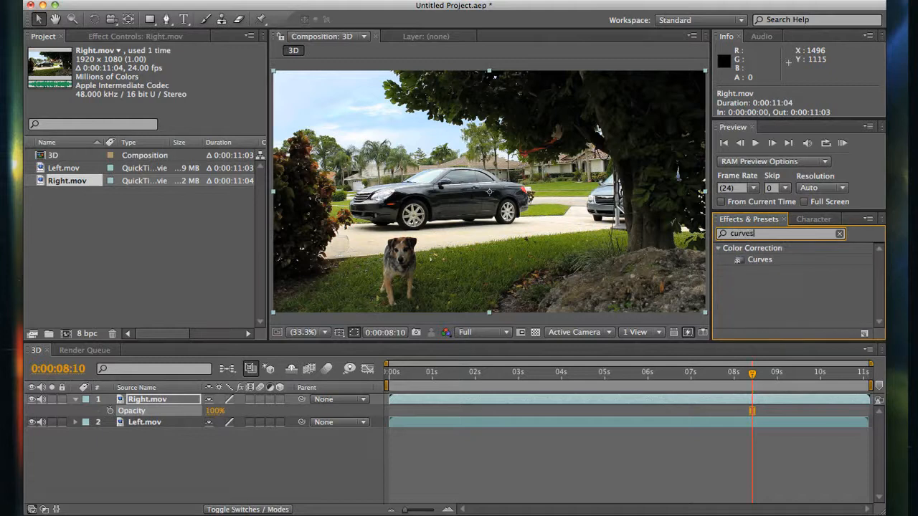
drag(770, 263, 195, 400)
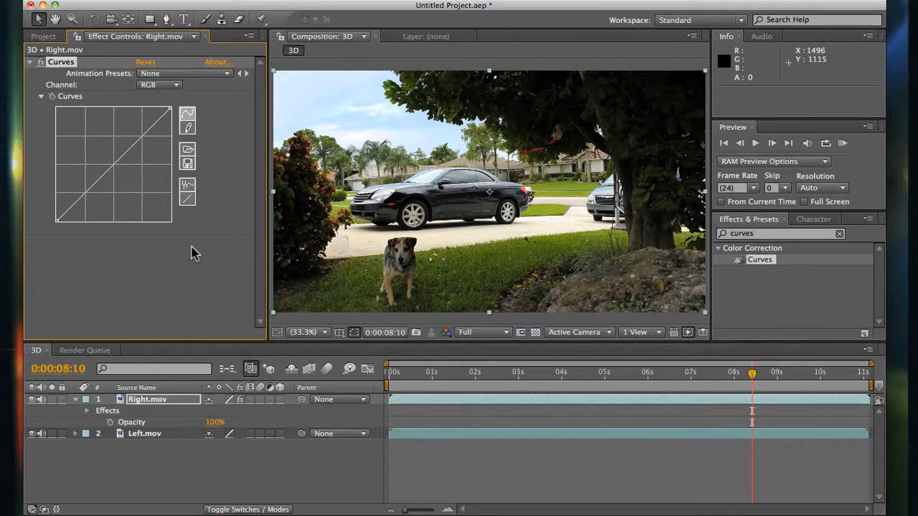
- Remove red from Right.mov by lowering the white end of the Red channel curve to zero
click(166, 88)
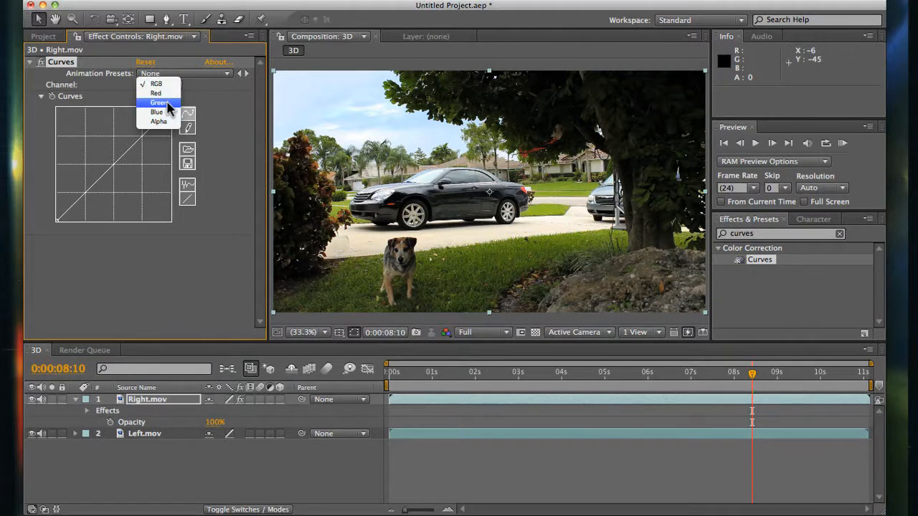
click(164, 93)
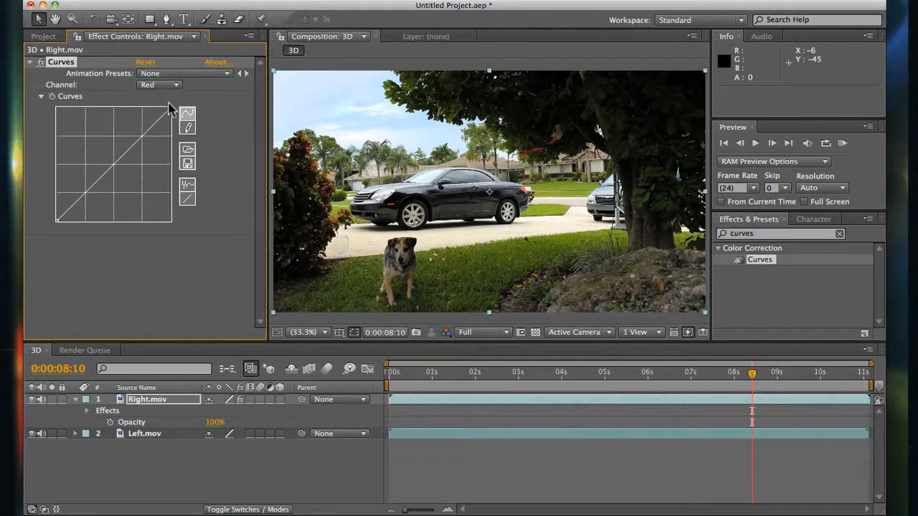
drag(170, 108, 193, 249)
click(163, 87)
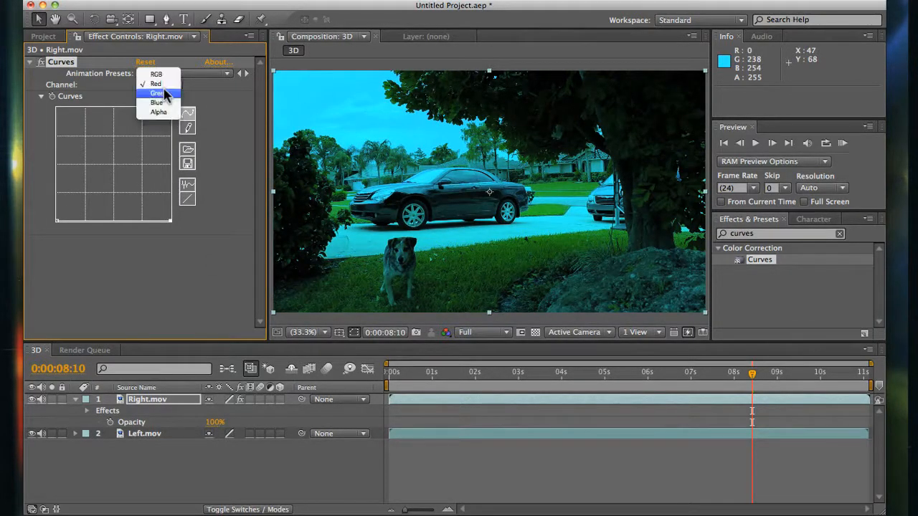
click(227, 167)
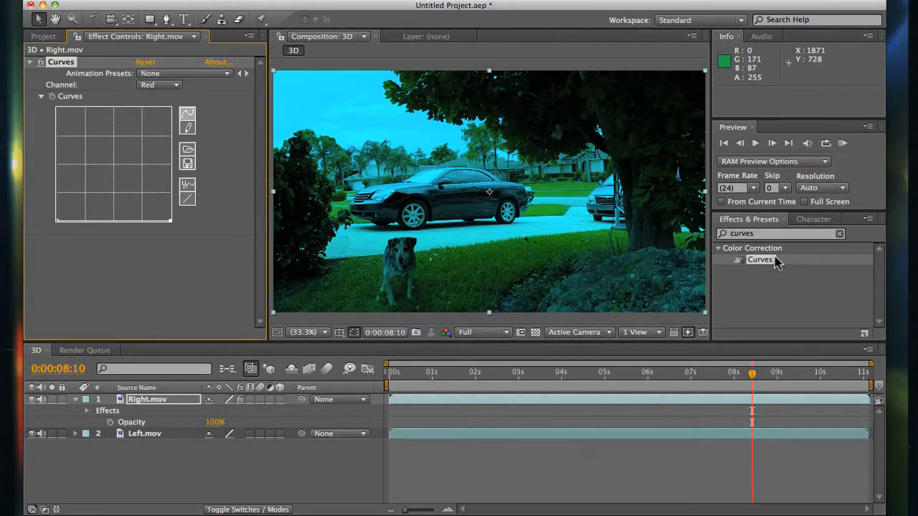
- Apply Curves to the Left.mov layer and flatten its Green channel curve to zero
drag(773, 260, 181, 435)
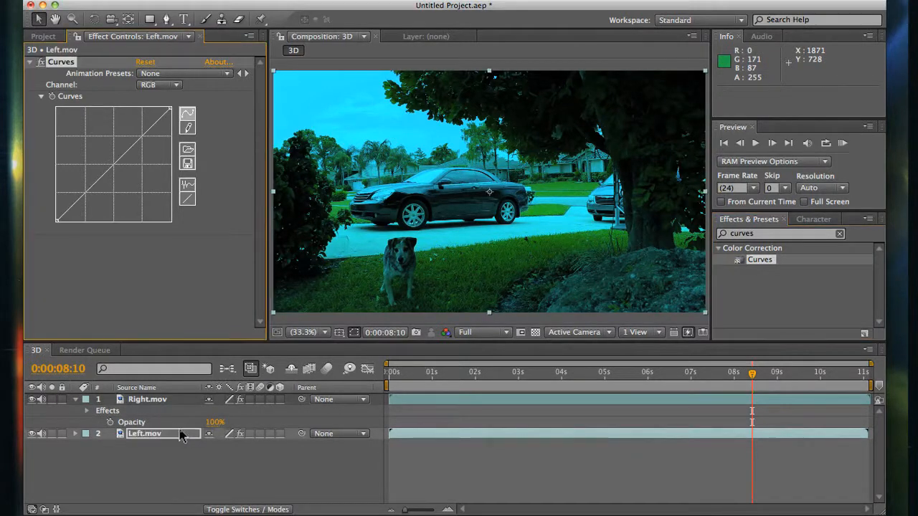
click(173, 85)
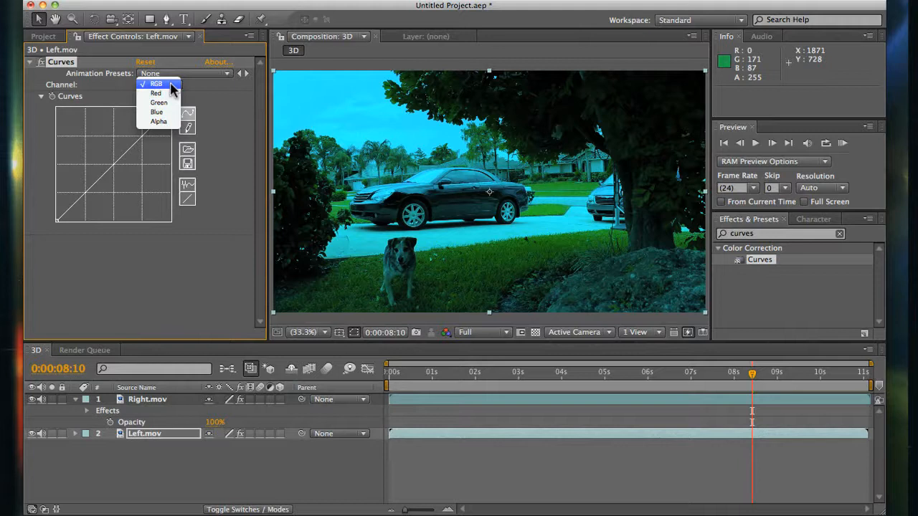
click(160, 103)
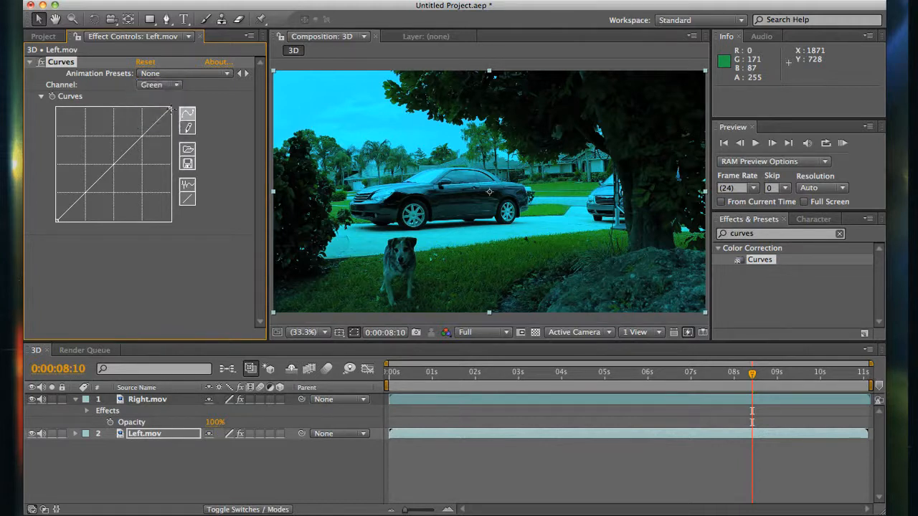
drag(170, 109, 191, 215)
- Flatten Left.mov's Blue channel curve to zero and check the layer by temporarily hiding Right.mov
click(170, 86)
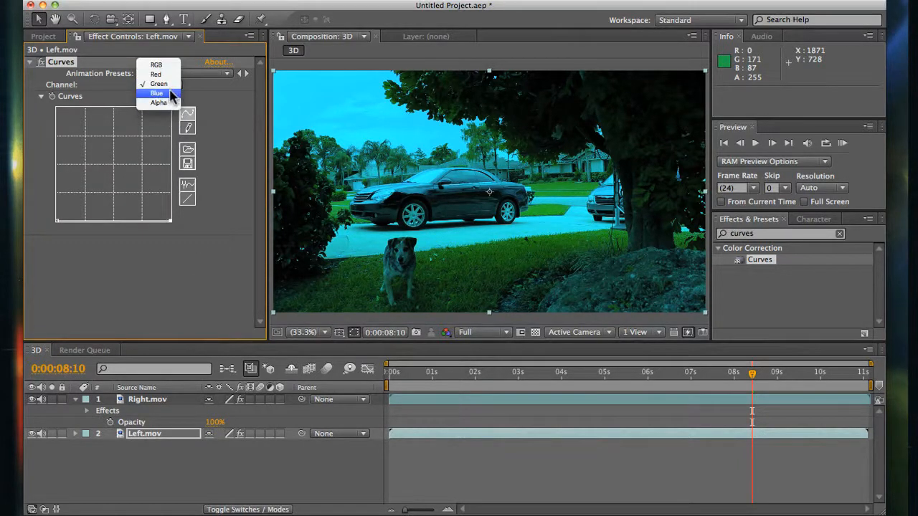
click(171, 94)
drag(170, 109, 187, 236)
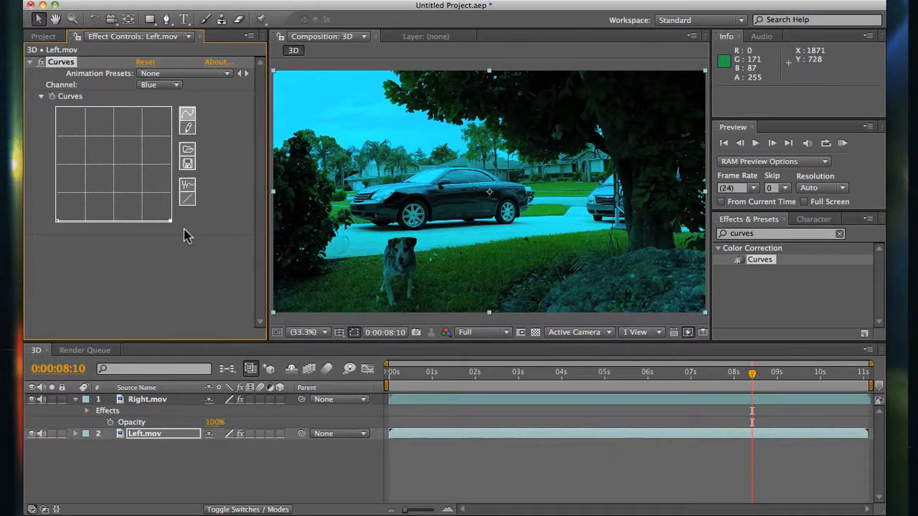
click(32, 399)
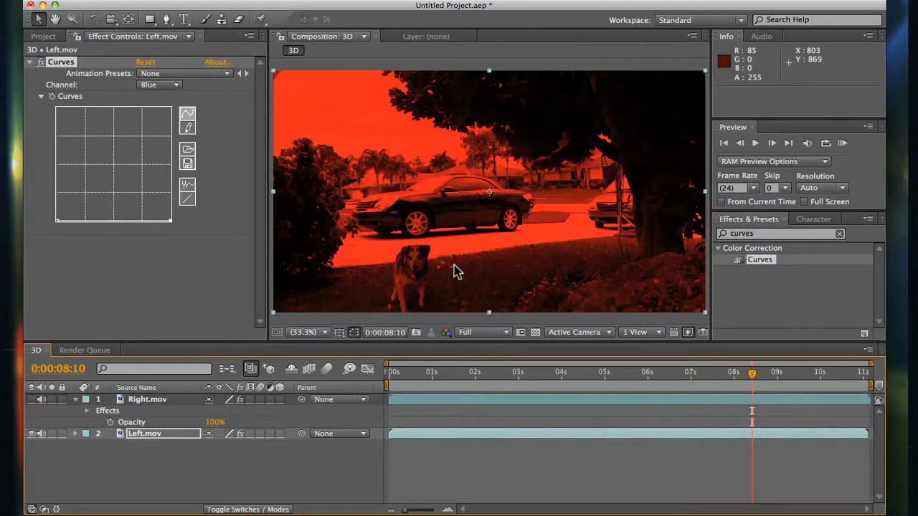
click(33, 400)
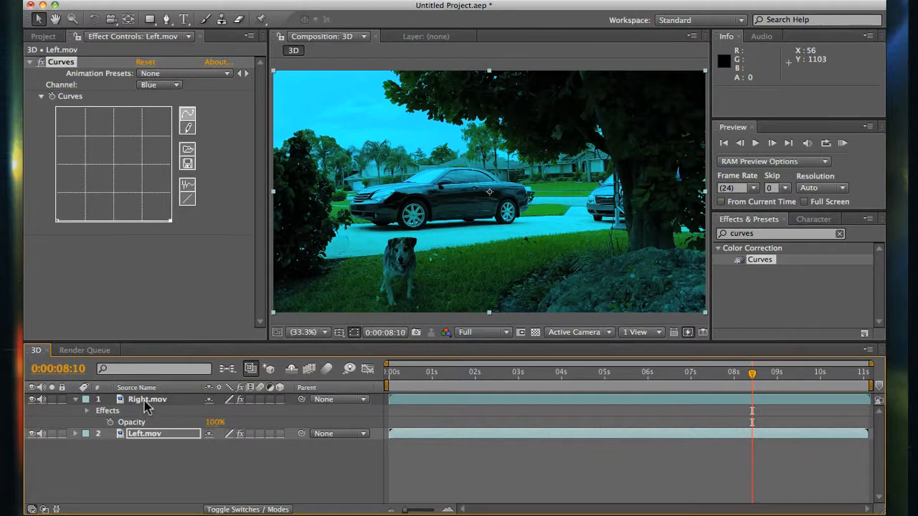
- Set the Right.mov layer's blending mode to Screen
right_click(145, 404)
mouse_move(245, 239)
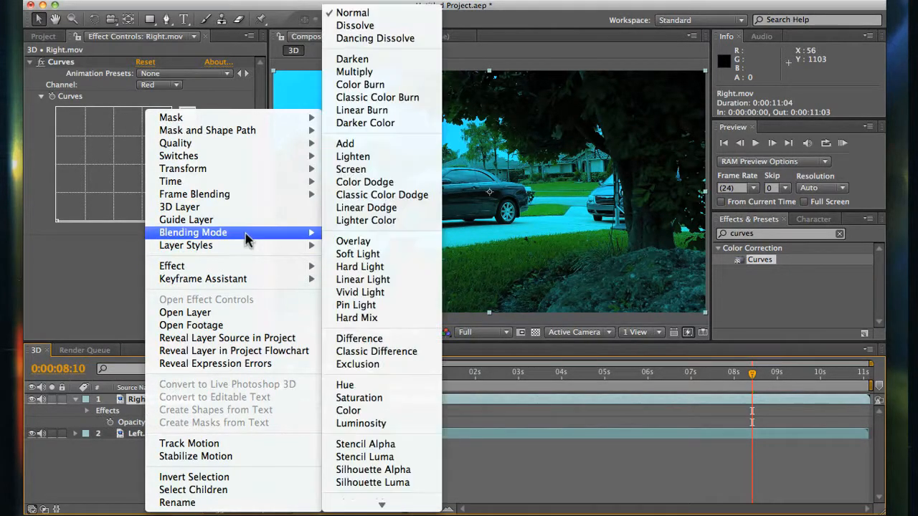
click(377, 171)
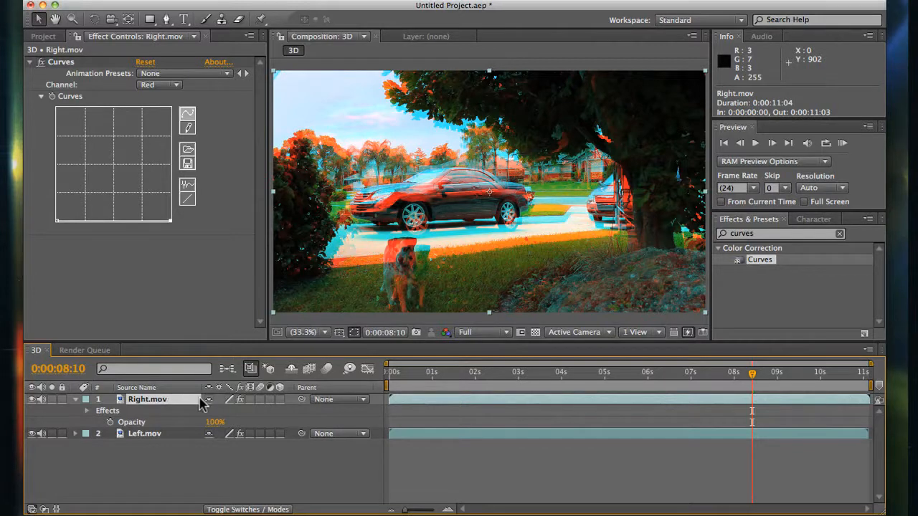
- Move the Right.mov layer to about position 978, 576 so both views of the black car line up
mouse_move(520, 240)
mouse_down()
mouse_move(512, 228)
mouse_move(525, 250)
mouse_up()
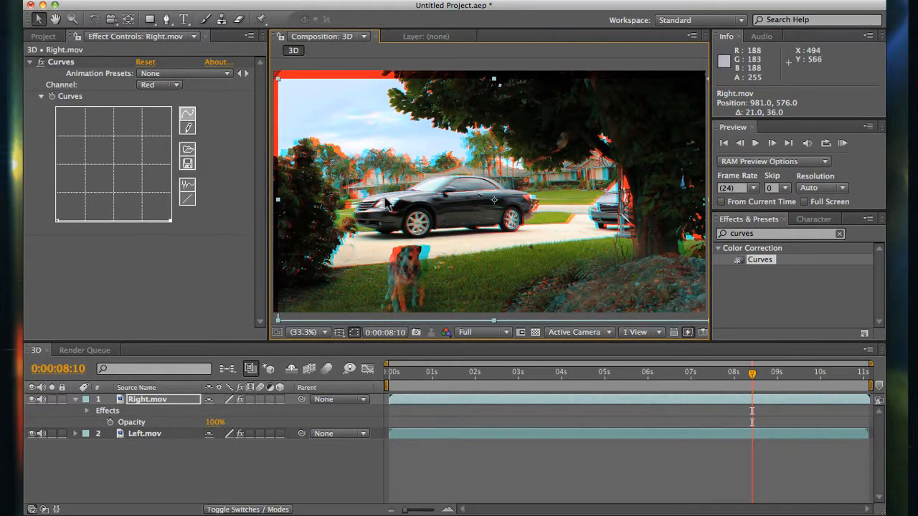
drag(463, 204, 463, 205)
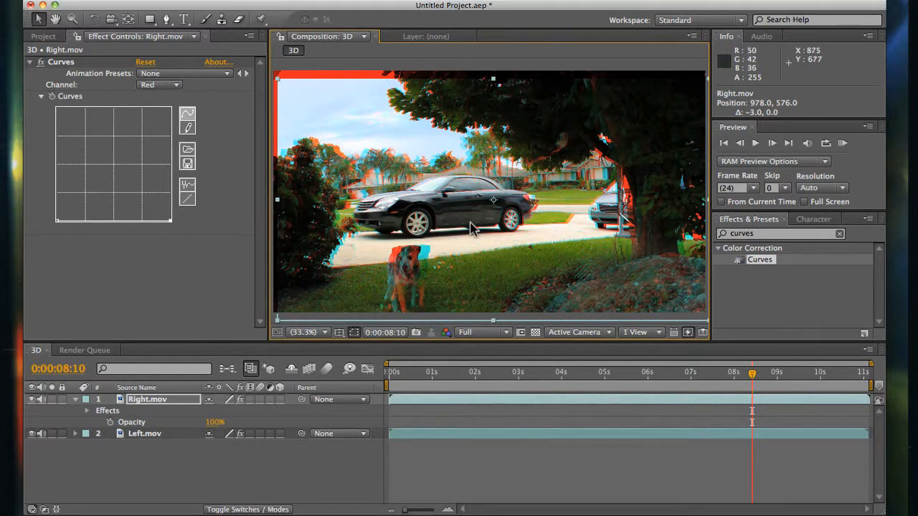
- Try aligning both views on the dog with Right.mov at about 1017, 570, and return the layer to the car alignment
drag(471, 225, 467, 225)
drag(428, 259, 442, 258)
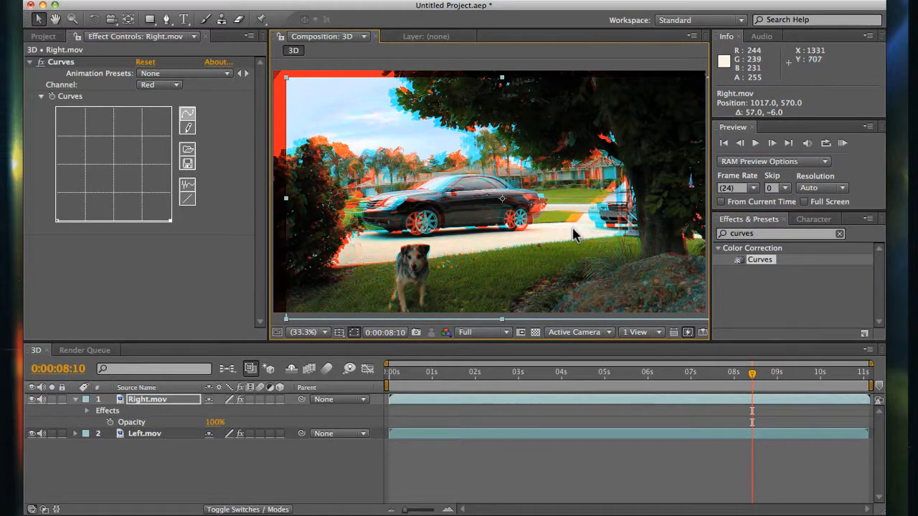
drag(578, 230, 570, 237)
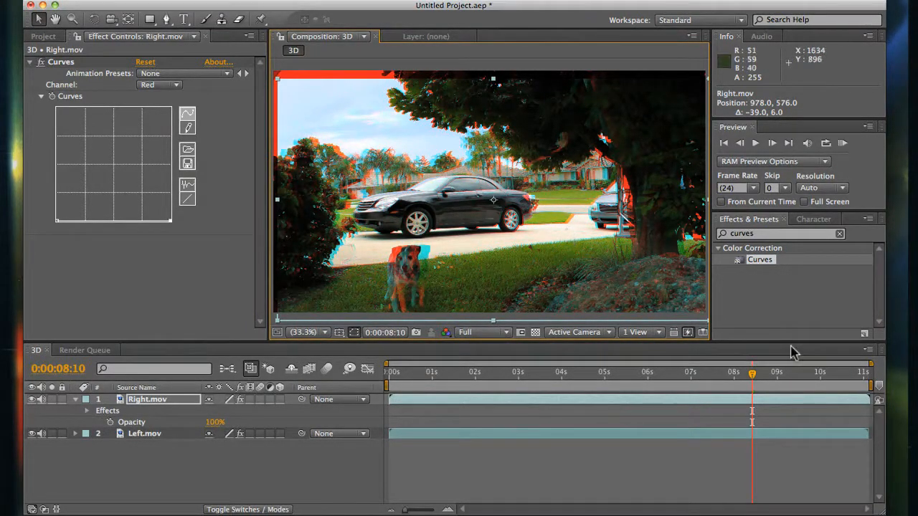
- Go to 0:00:08:12 and nudge the Right.mov layer slightly to fine-tune its alignment on the black car
click(746, 374)
mouse_move(746, 378)
mouse_down()
mouse_move(691, 377)
mouse_move(755, 384)
mouse_up()
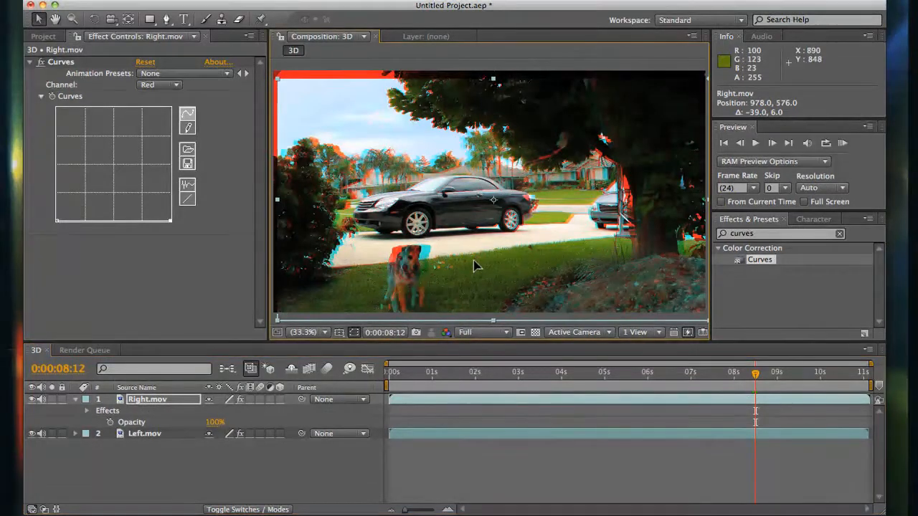
mouse_move(475, 264)
mouse_down()
mouse_move(468, 264)
mouse_move(476, 266)
mouse_up()
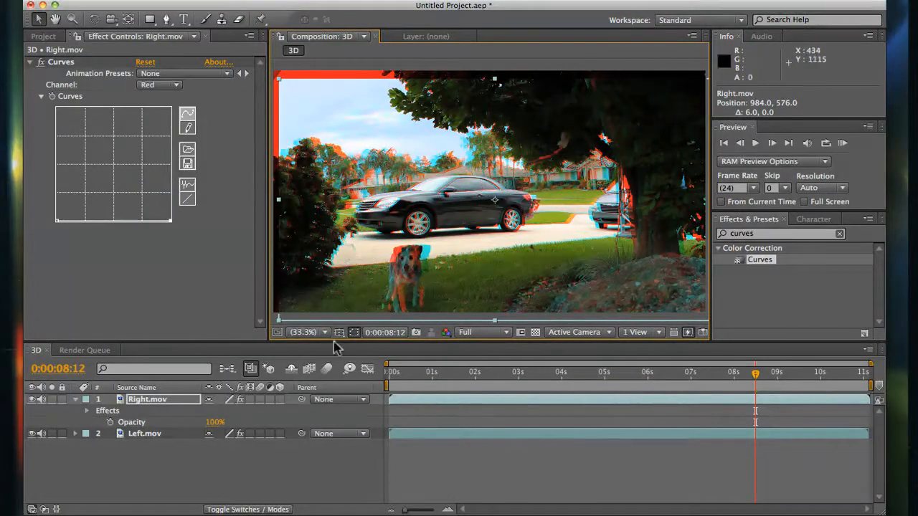
- Scale Right.mov and Left.mov together to 106% and shift both so the footage fills the frame, with Right.mov at about 969, 570
shift+click(175, 436)
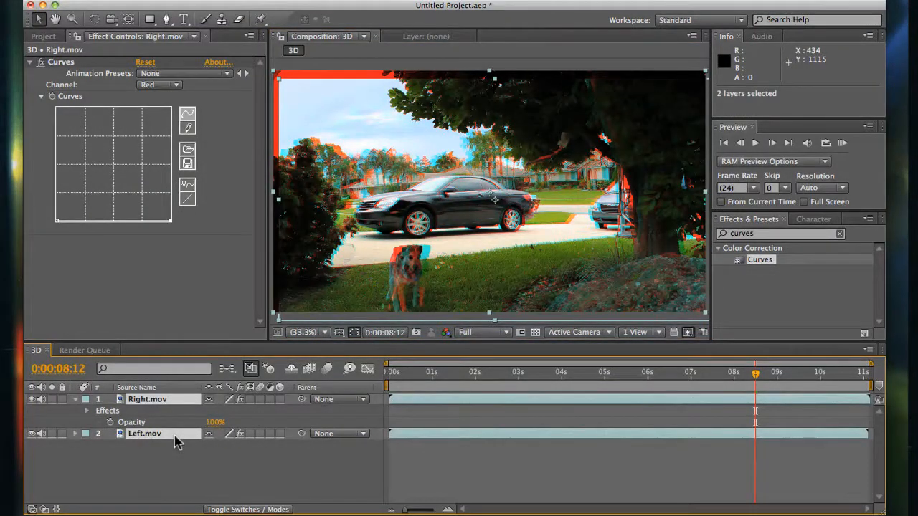
key(s)
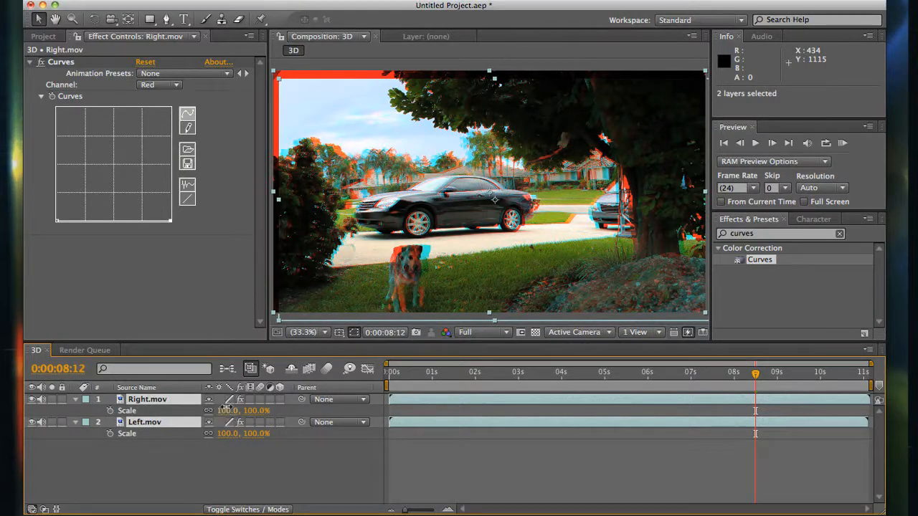
drag(227, 410, 233, 410)
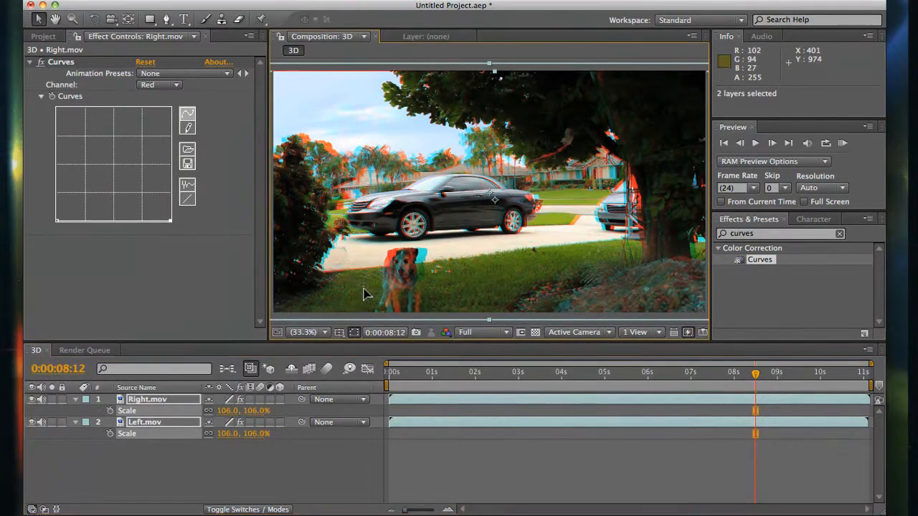
drag(365, 293, 360, 288)
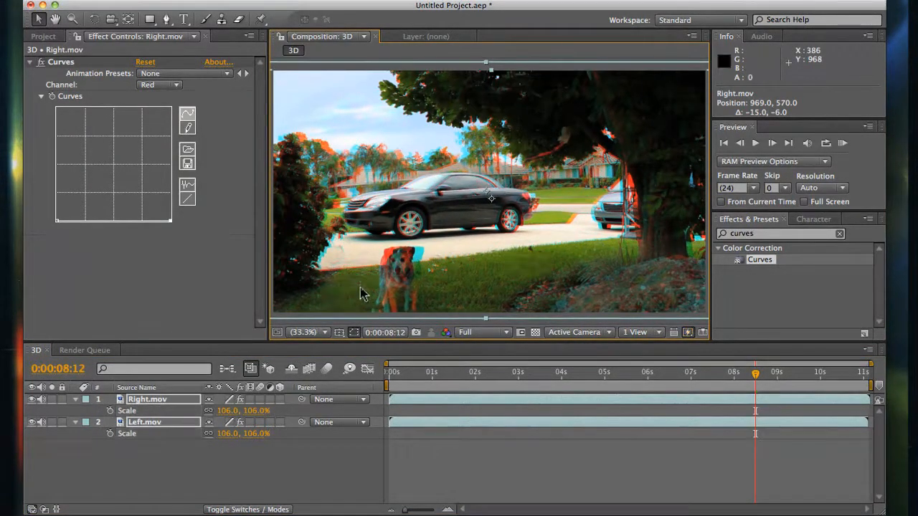